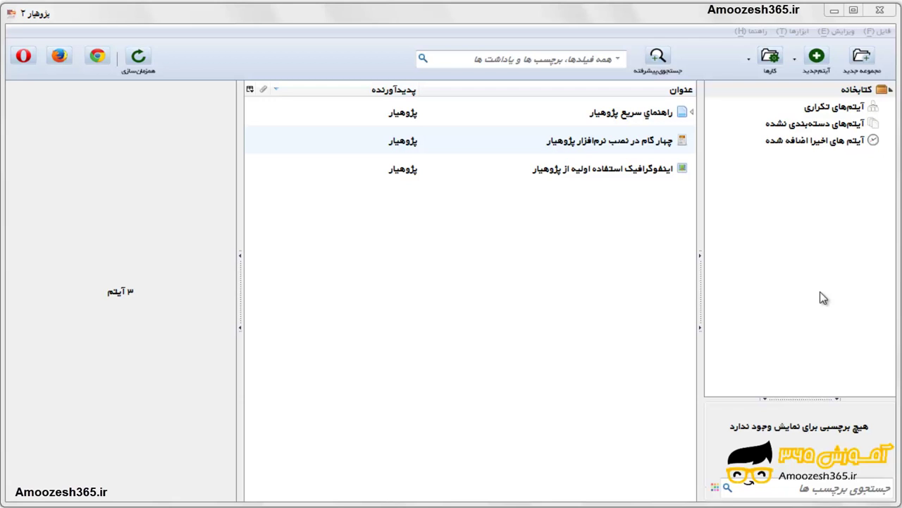
Create a new library item of type سند (document).
click(431, 24)
click(880, 31)
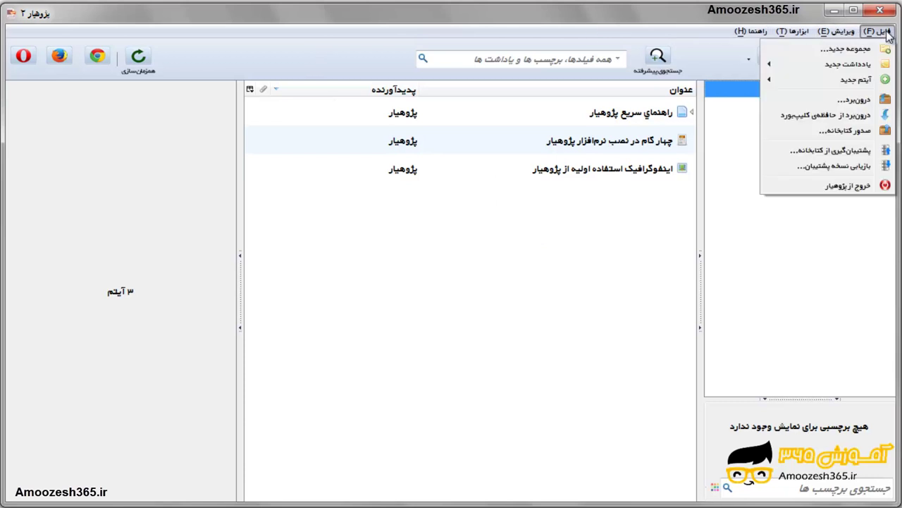
mouse_move(866, 80)
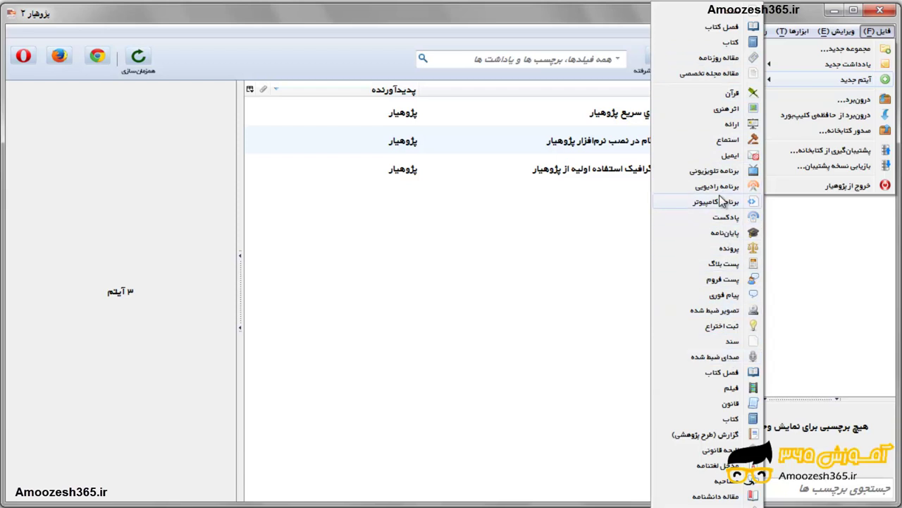
click(733, 14)
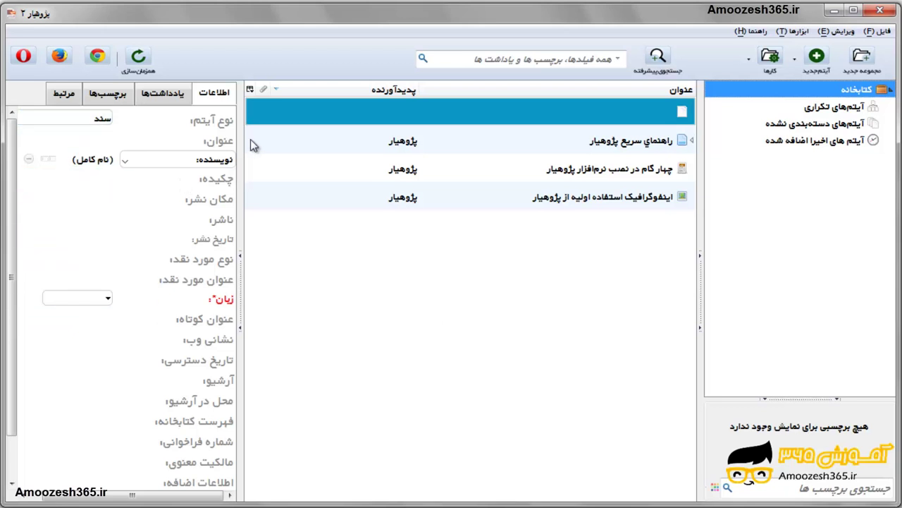
Widen the item information pane and narrow the library collections pane so all item fields are fully visible.
drag(243, 139, 379, 135)
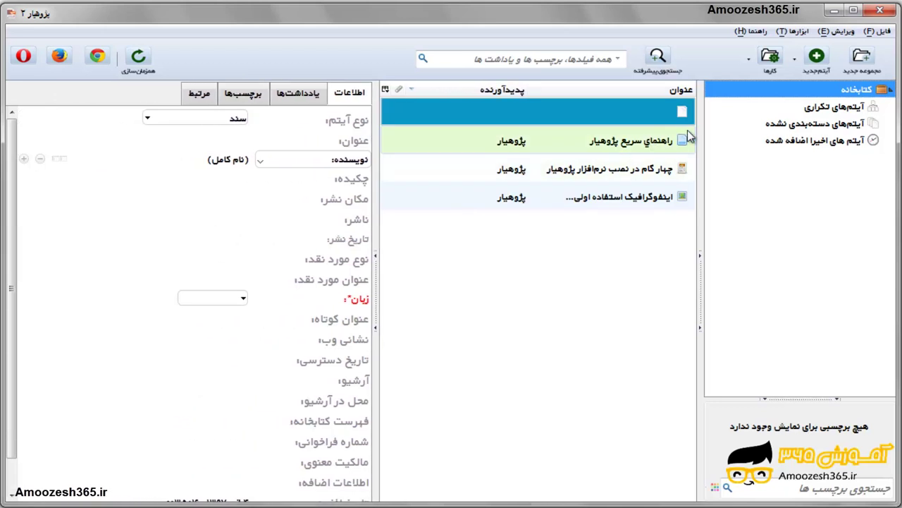
drag(705, 143, 758, 145)
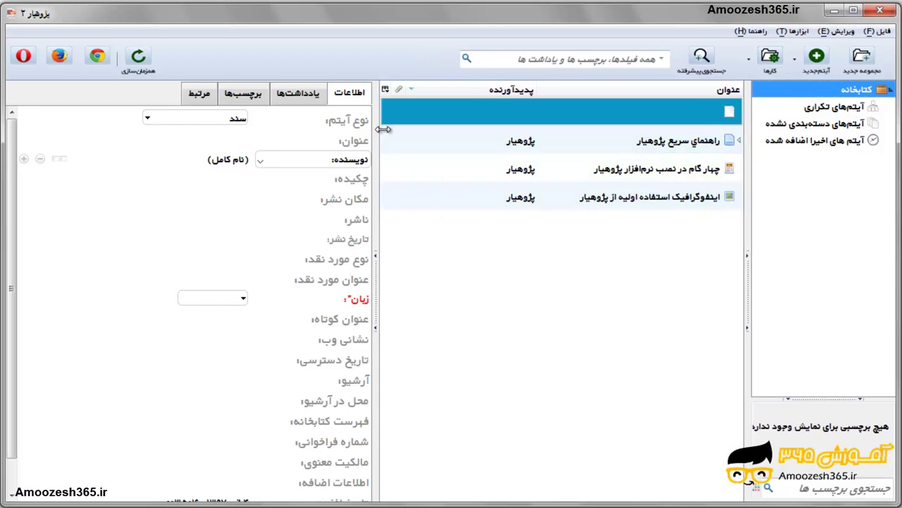
drag(377, 130, 412, 133)
click(472, 111)
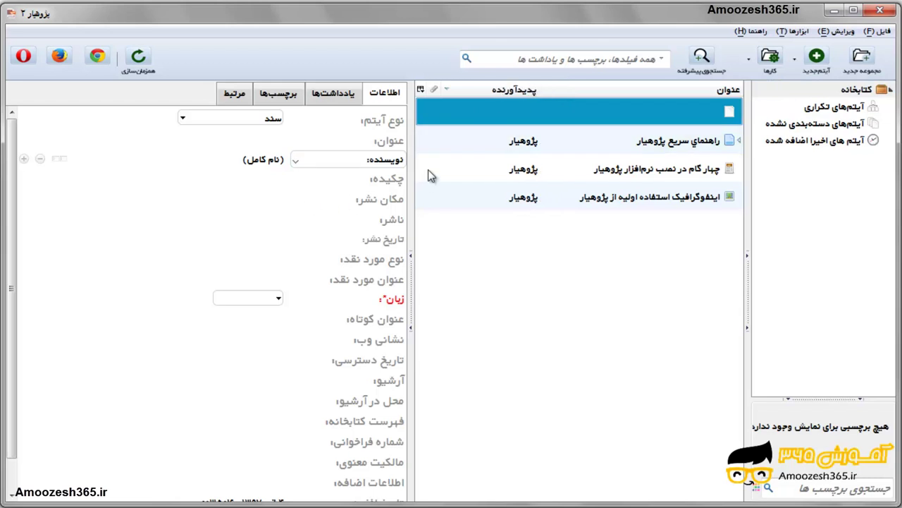
drag(412, 133, 419, 133)
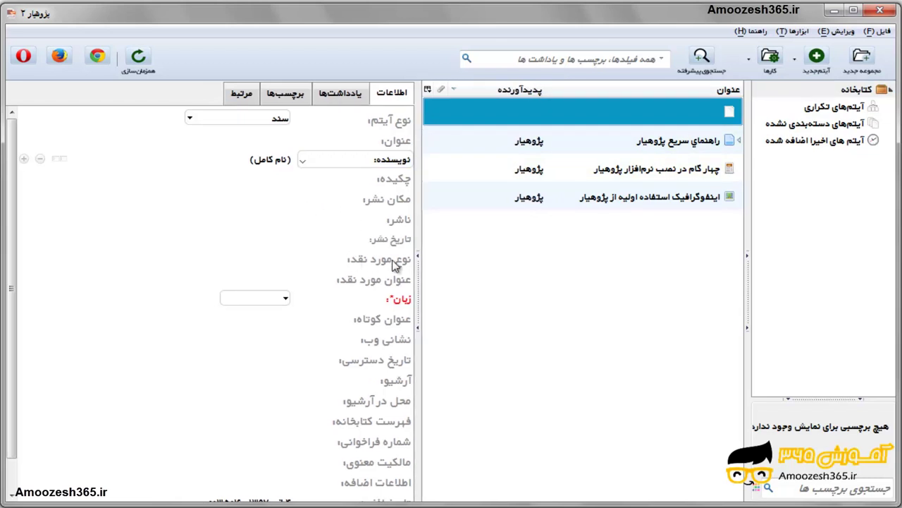
Keep the item type as سند and set the document's title (عنوان) to "پرداخت حقوق طراحان گرافیک".
click(190, 119)
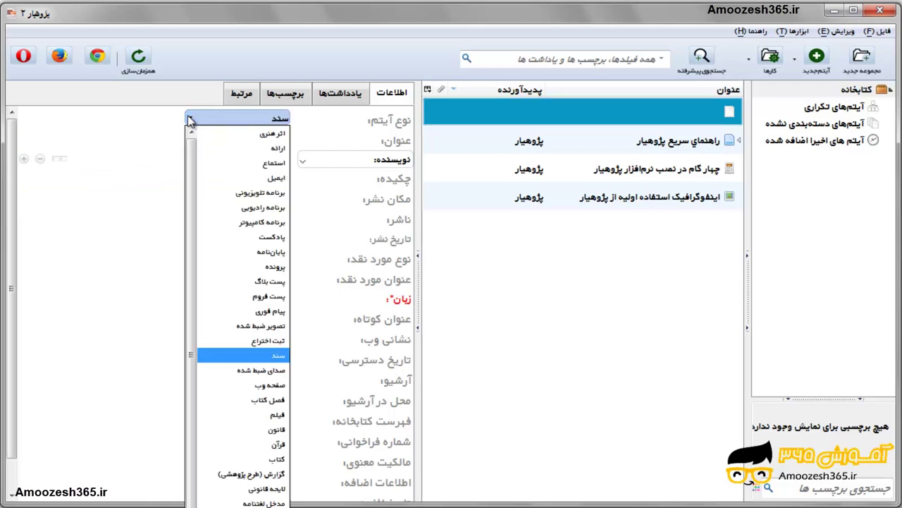
click(189, 119)
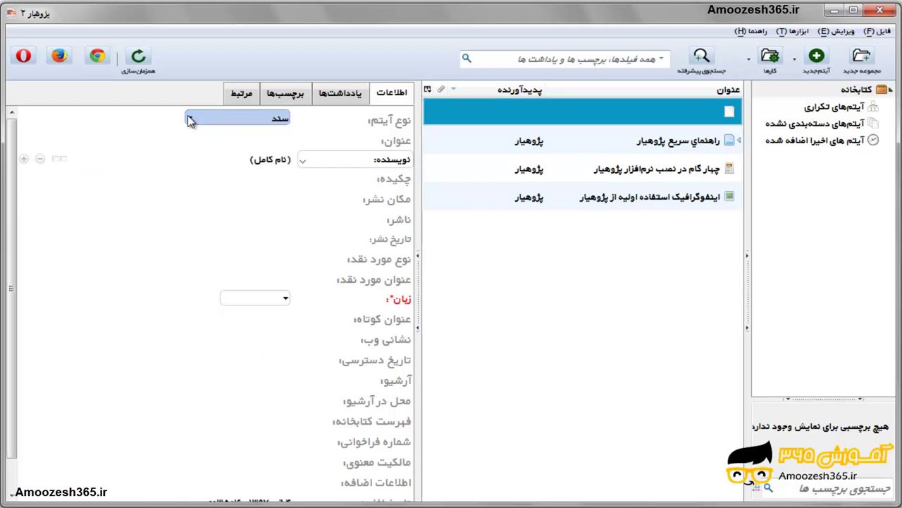
click(278, 140)
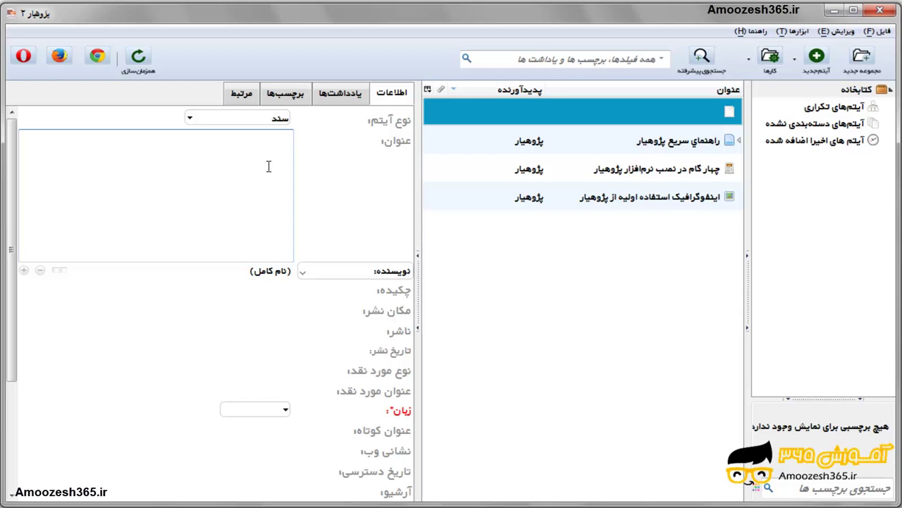
text(پرداخت حقوق)
text(طراح)
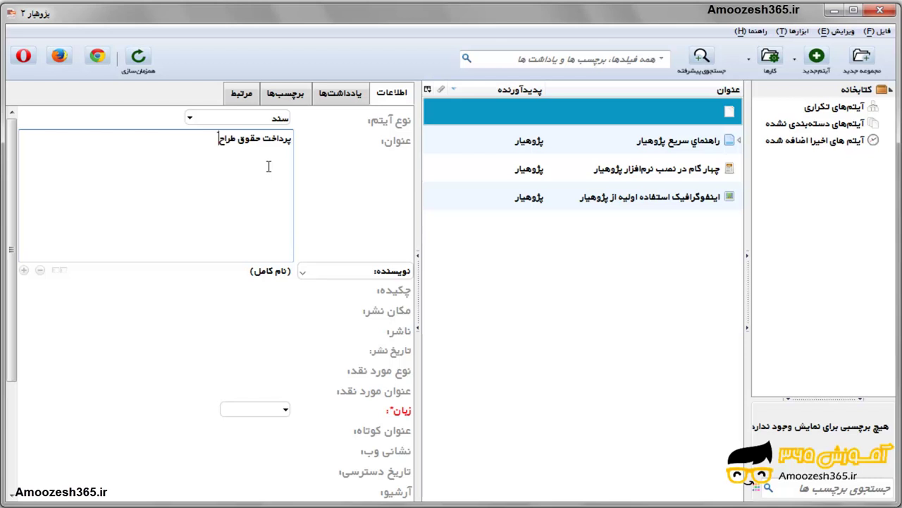
text(ان گرافیک)
click(257, 270)
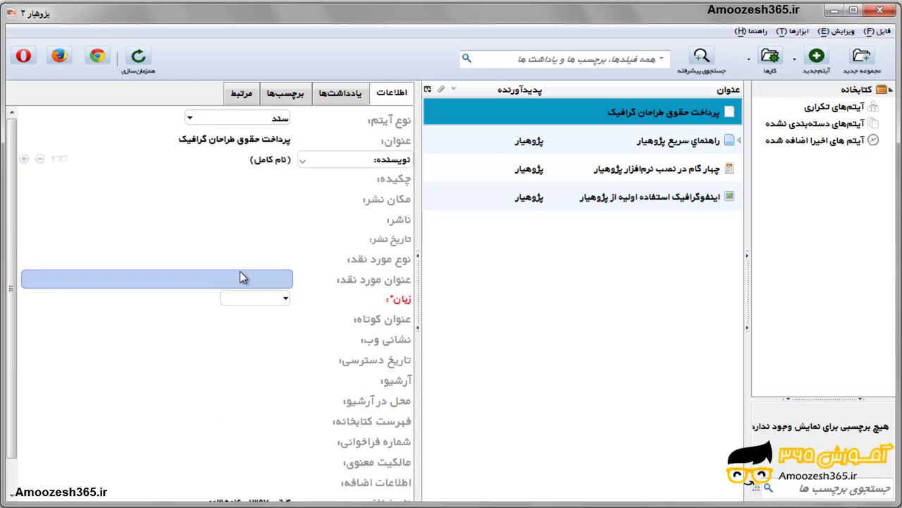
Split the author entry (نویسنده) into separate surname and first-name fields, and return it to a single full-name field.
click(254, 159)
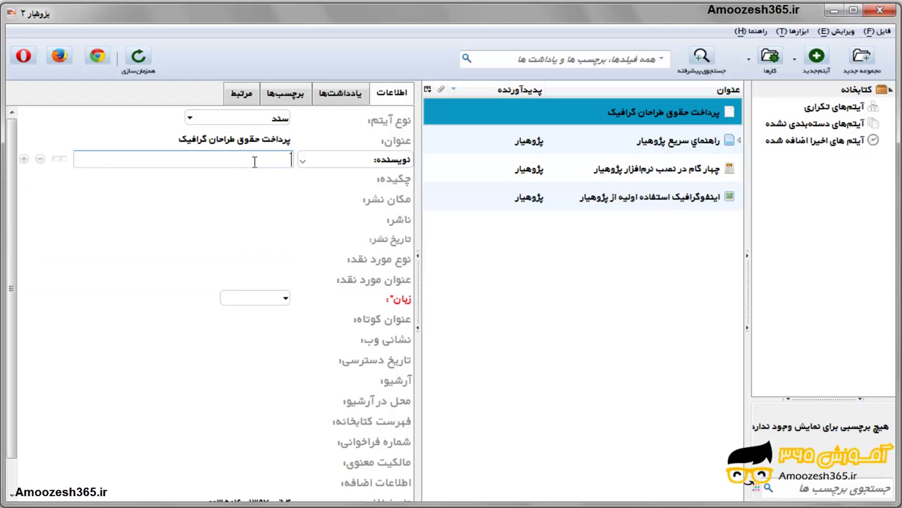
click(196, 162)
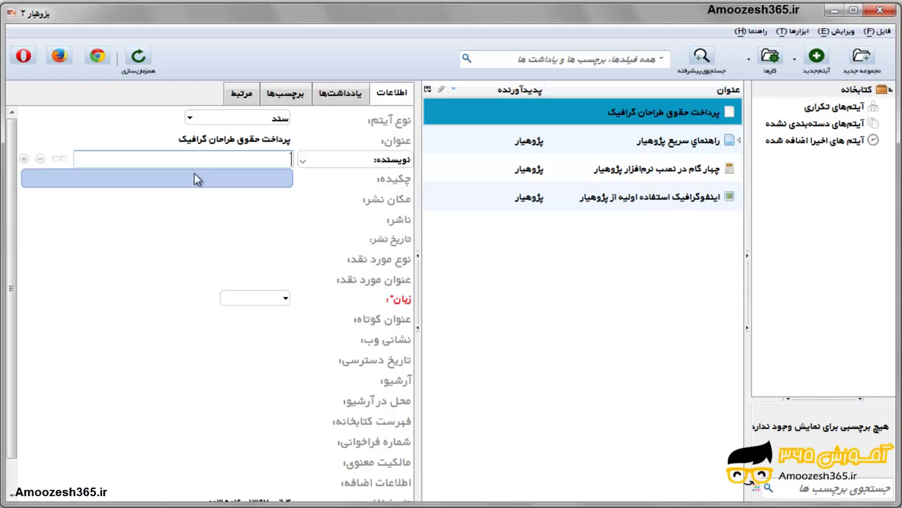
click(60, 158)
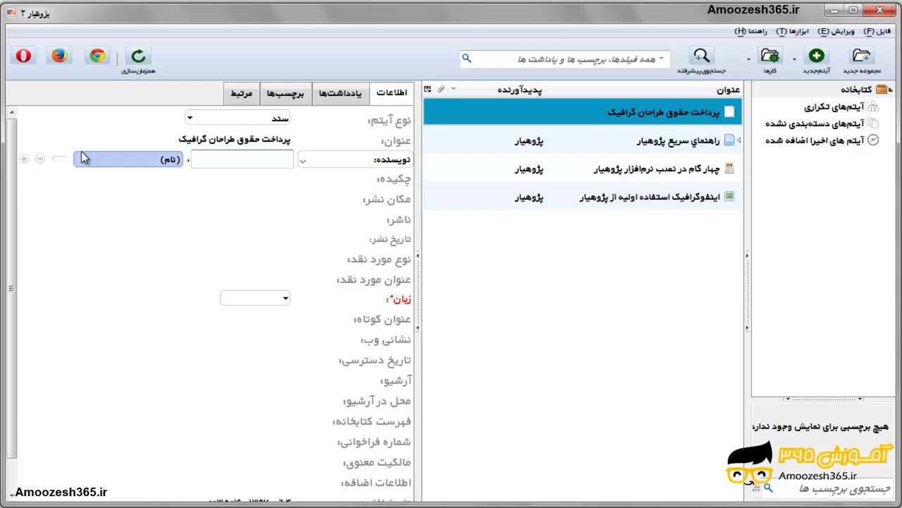
click(288, 160)
click(143, 158)
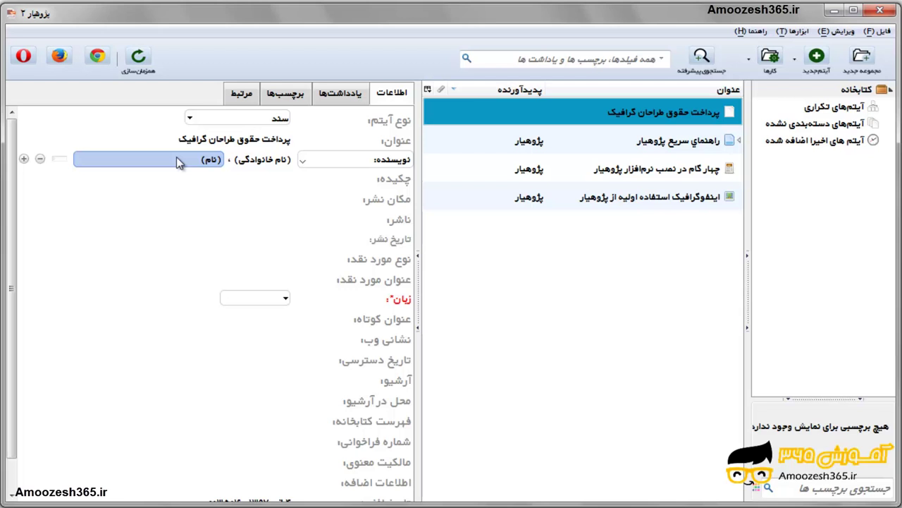
click(59, 157)
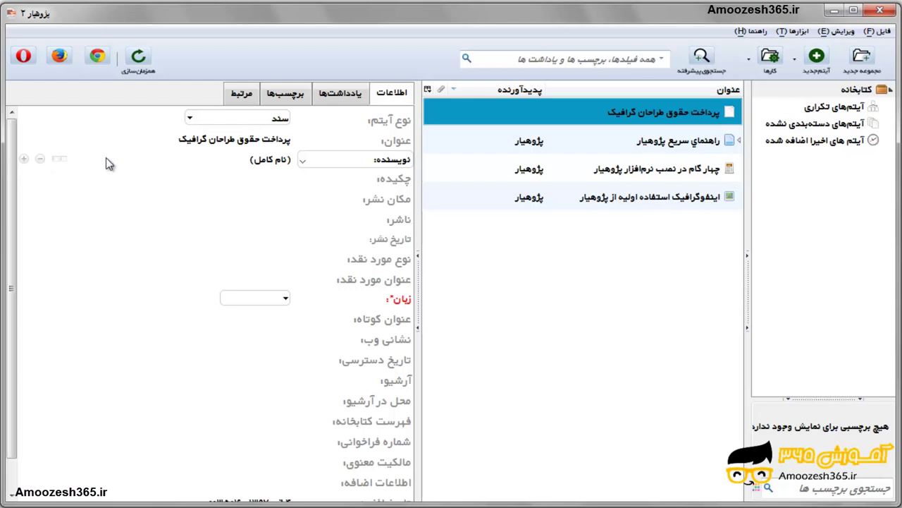
Set the document's author (نویسنده) to "آموزش ۳۶۵" in the full-name field.
click(204, 158)
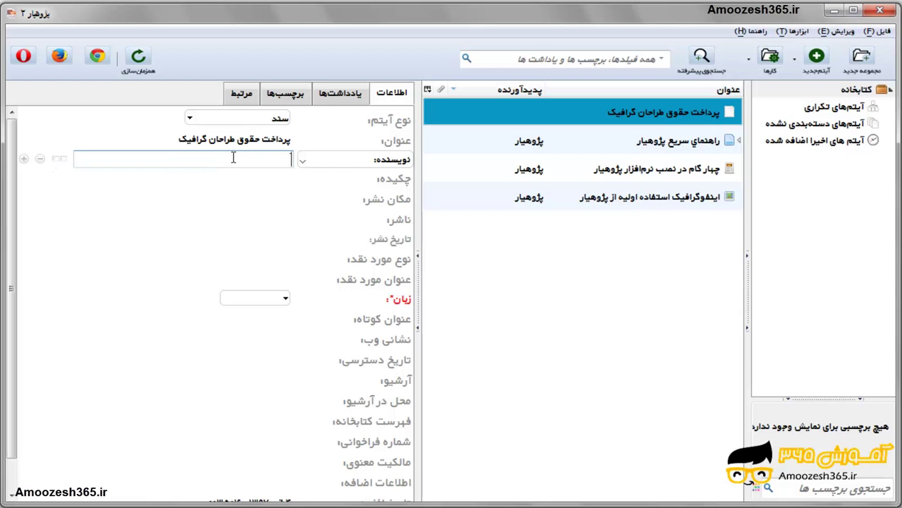
text(آموزش ۳۶۵)
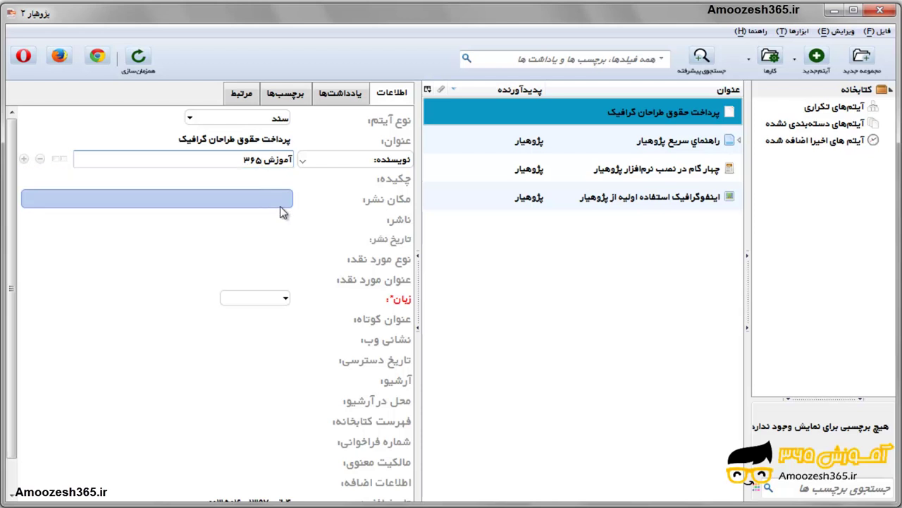
click(271, 202)
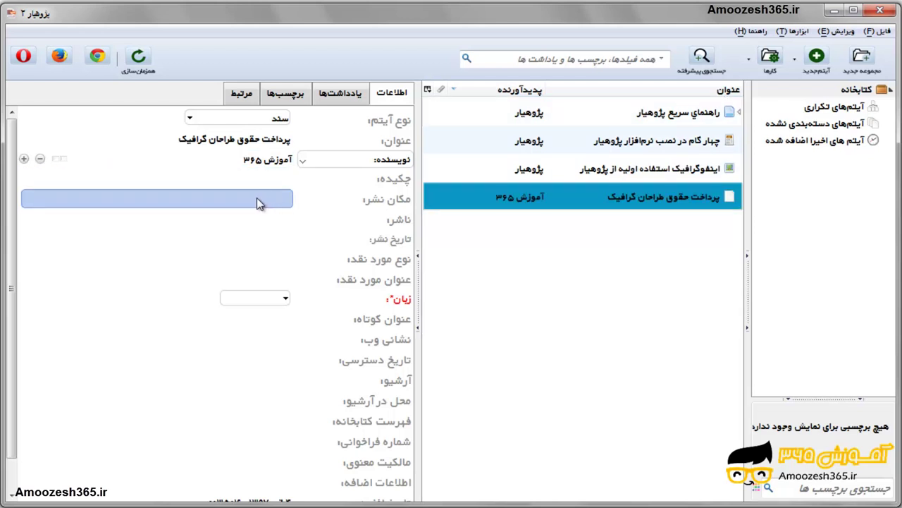
Set the place of publication (مکان نشر) to "مشهد" and the publisher (ناشر) to "آموزش ۳۶۵".
click(257, 197)
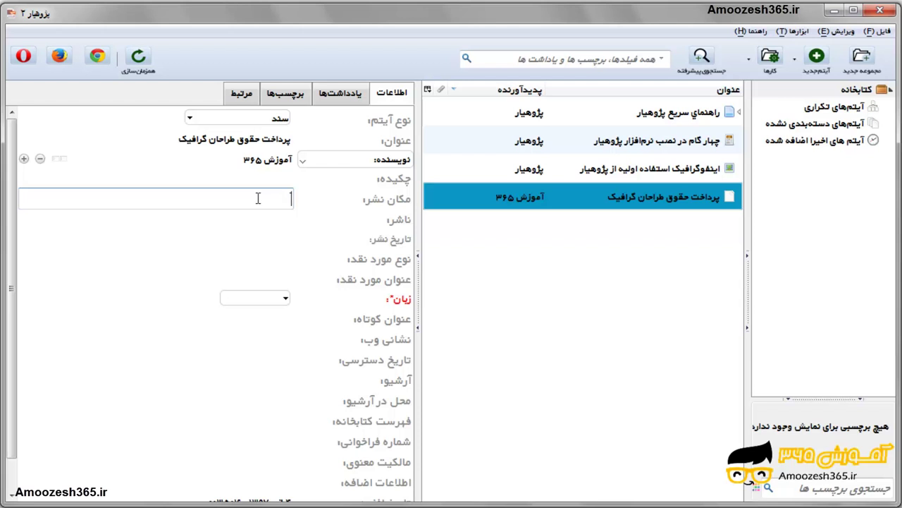
text(مشهد)
key(Return)
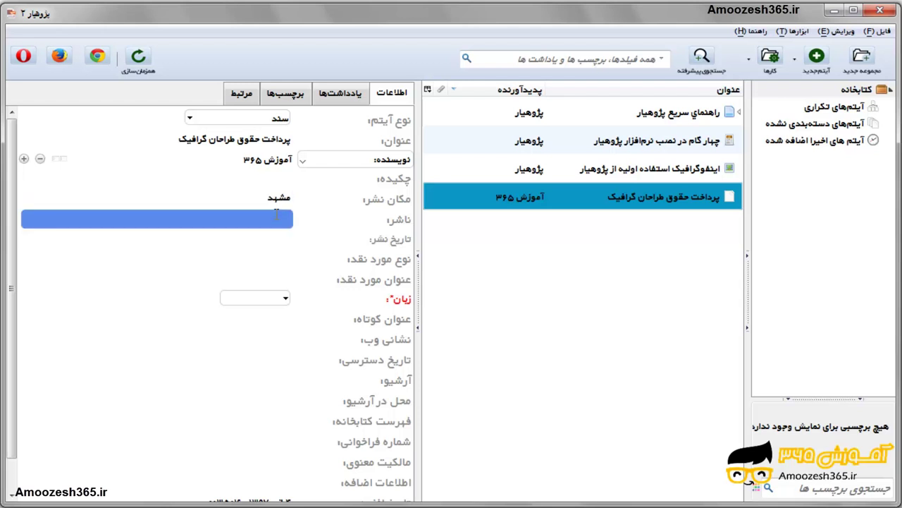
click(279, 219)
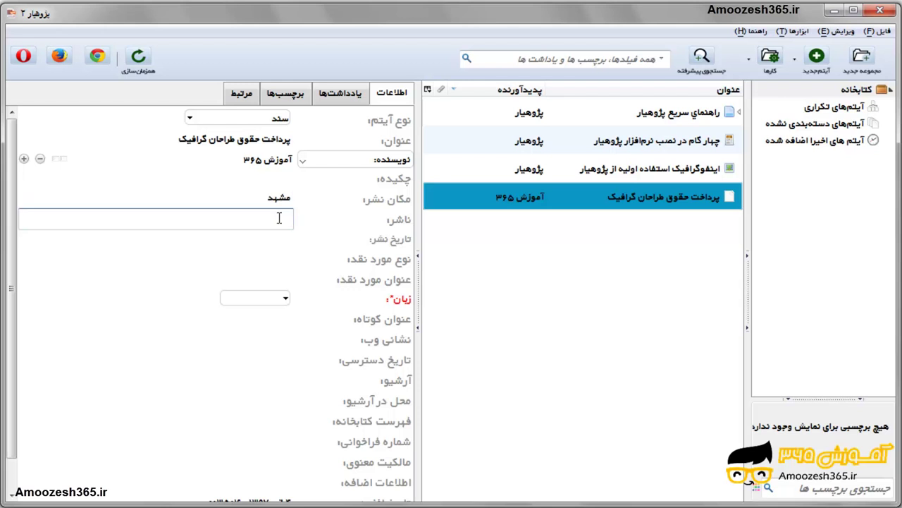
text(آموزش ۳۶۵)
key(Return)
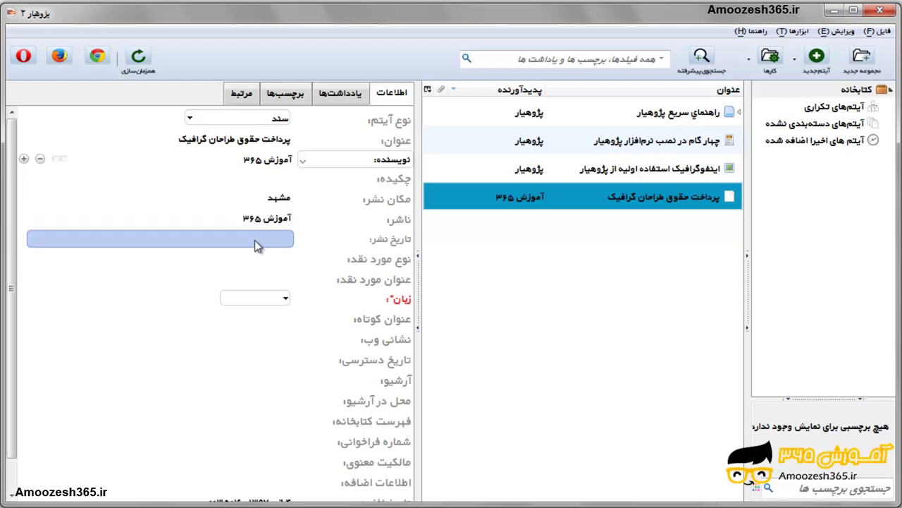
Set the publication date (تاریخ نشر) to ۱۳۹۷ and the language (زبان) to Farsi.
click(263, 239)
text(۱۳۹۷)
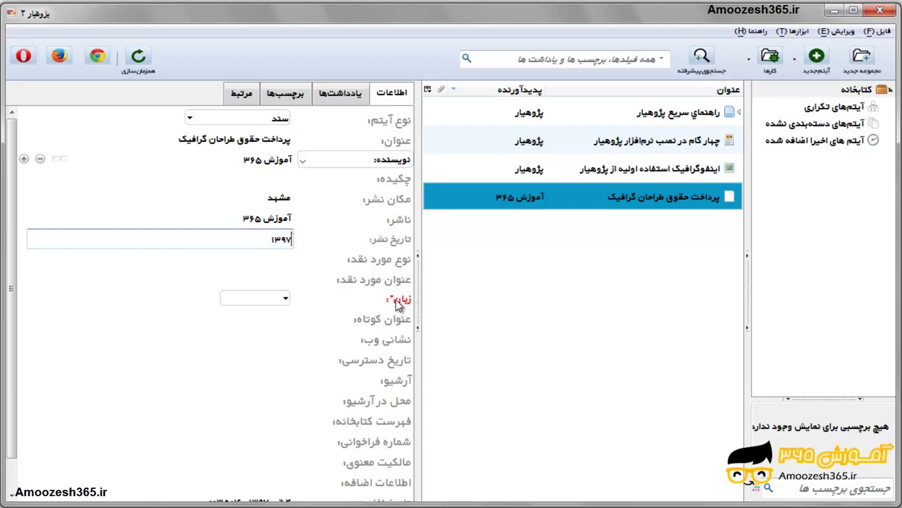
mouse_move(399, 303)
click(282, 298)
click(279, 314)
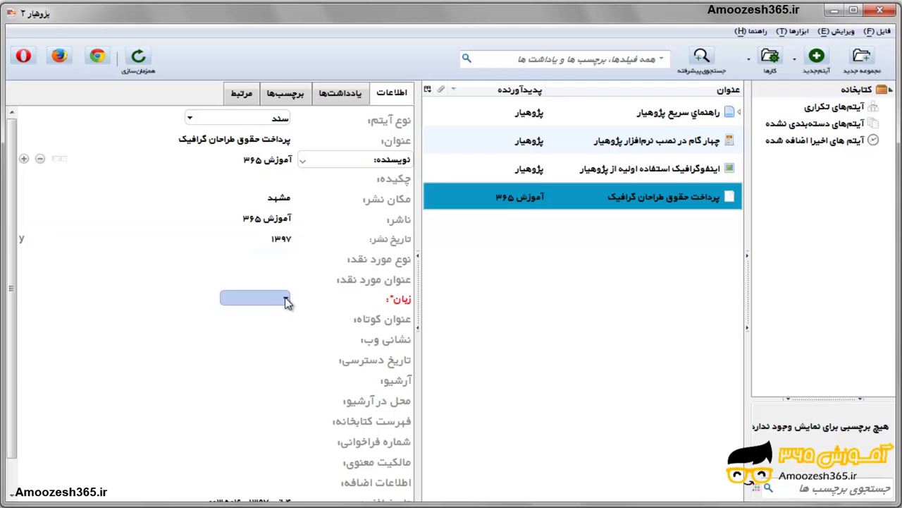
click(287, 300)
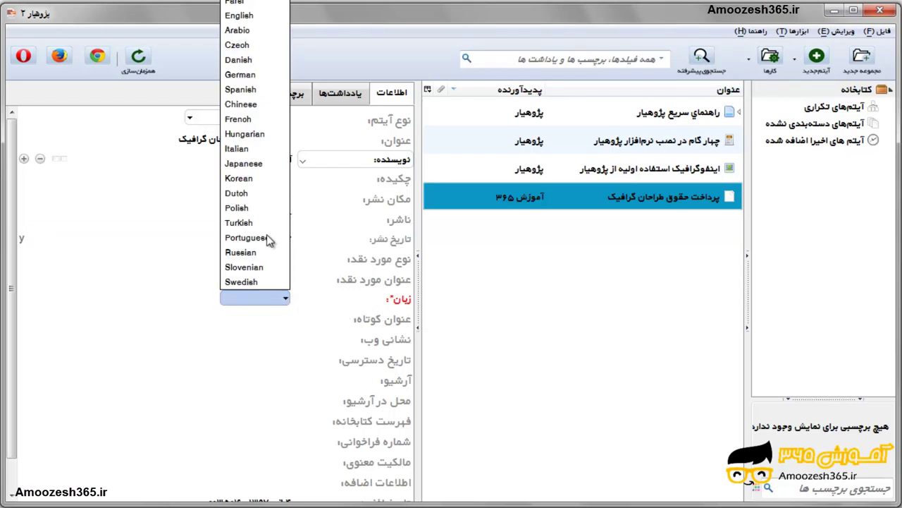
click(235, 3)
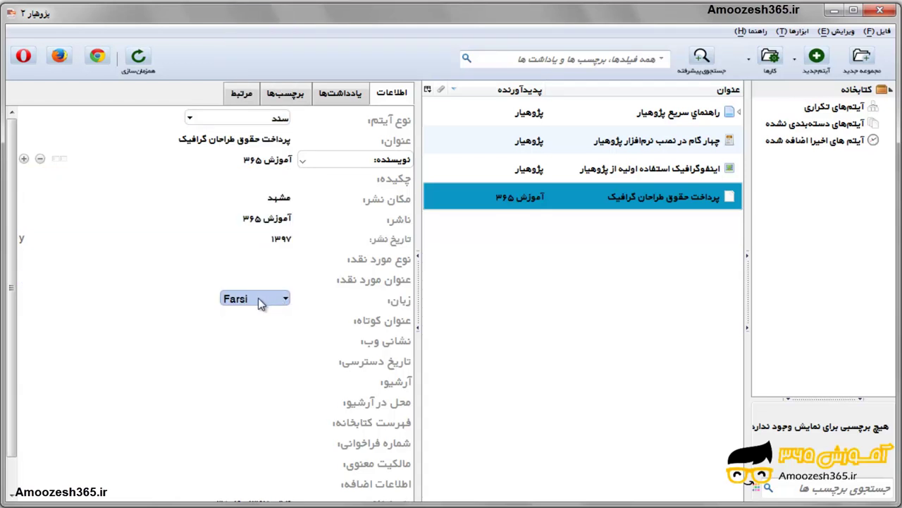
click(281, 244)
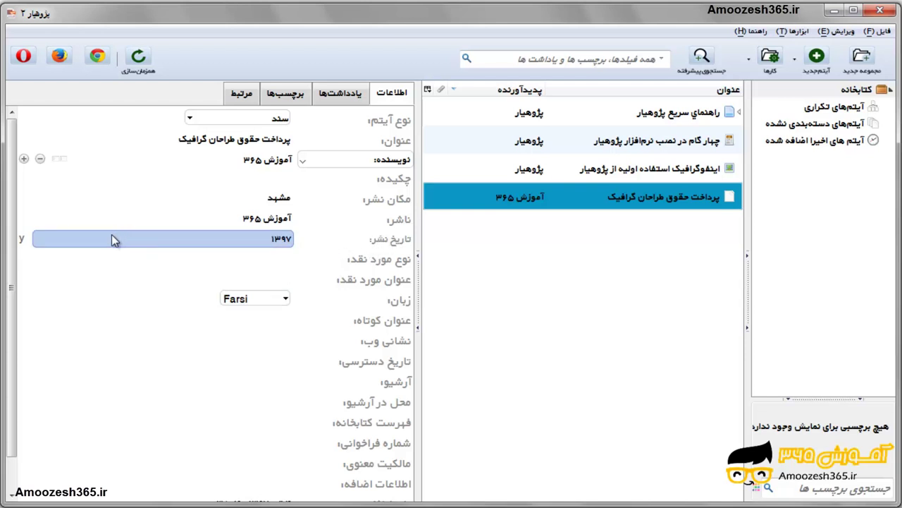
click(20, 240)
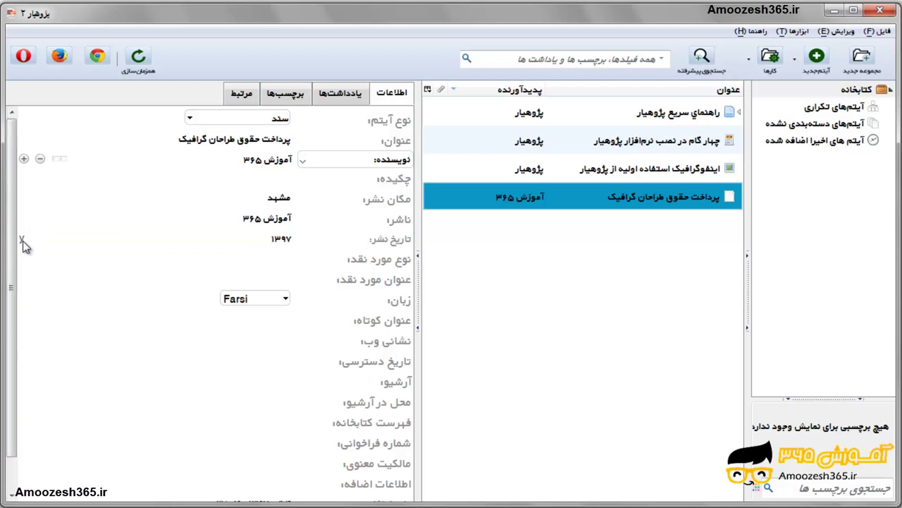
click(63, 241)
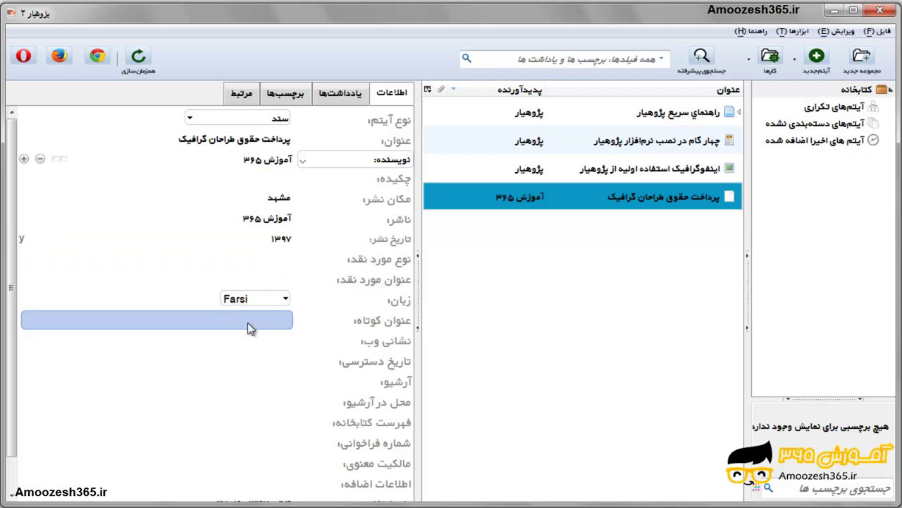
click(249, 337)
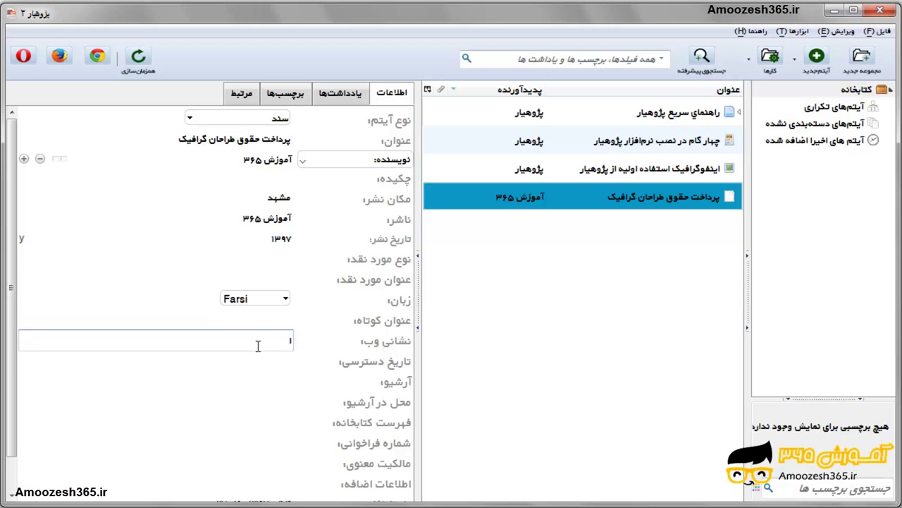
text(http://www.amoozesh)
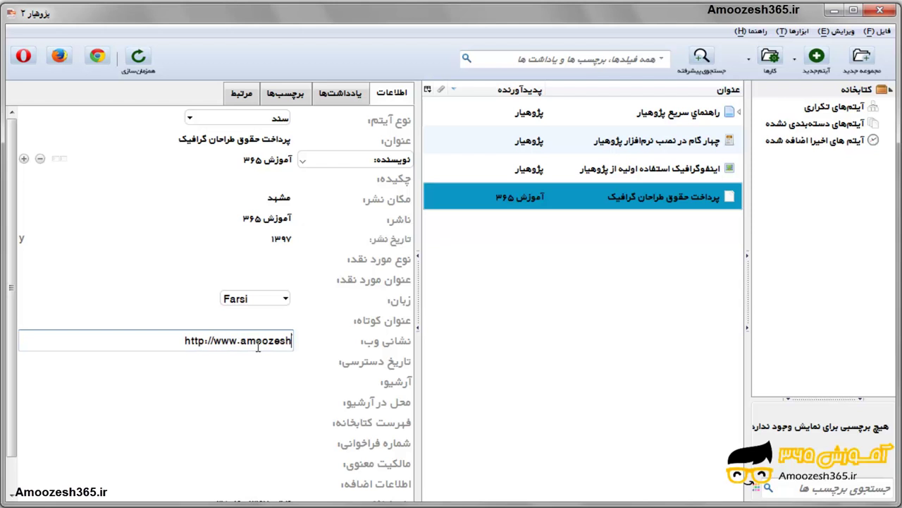
text(365)
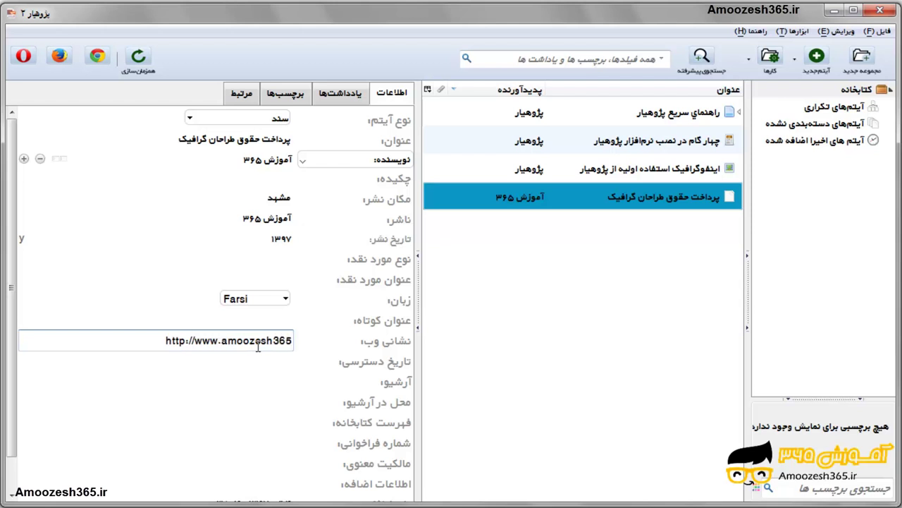
text(.ir/do)
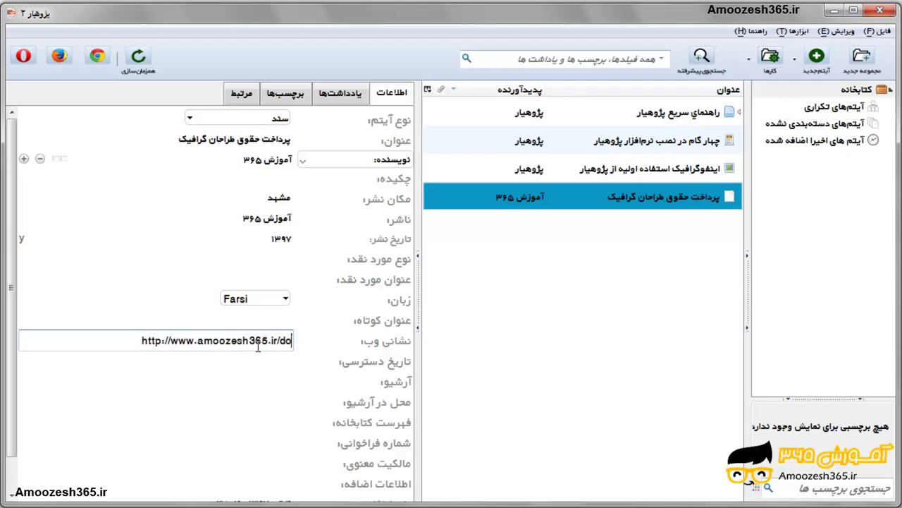
text(cument)
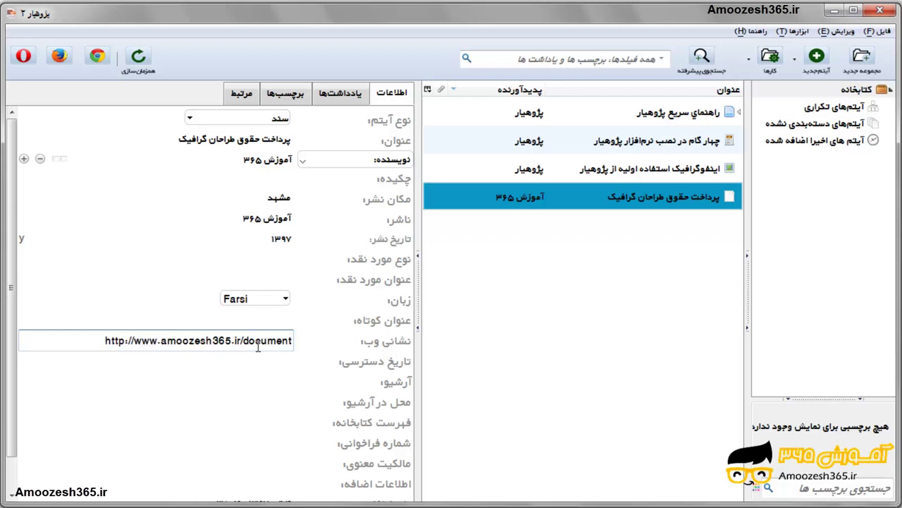
text(/payment)
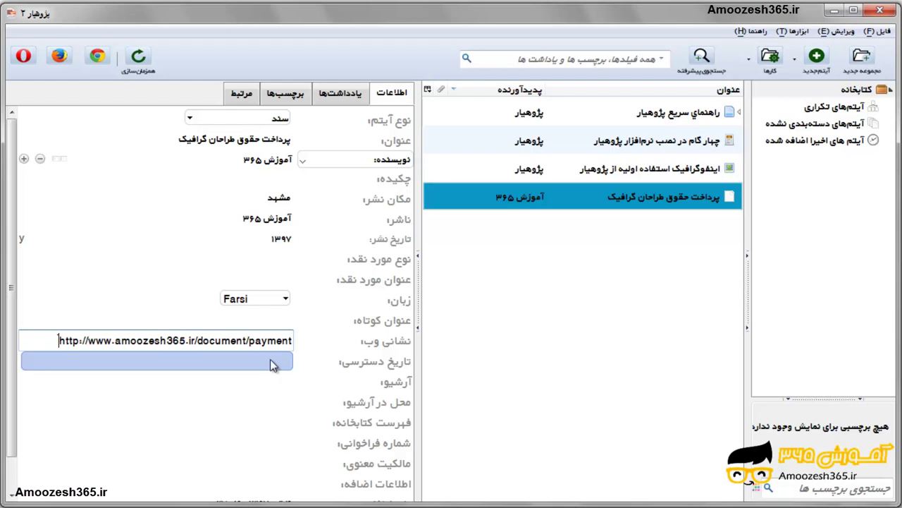
click(261, 363)
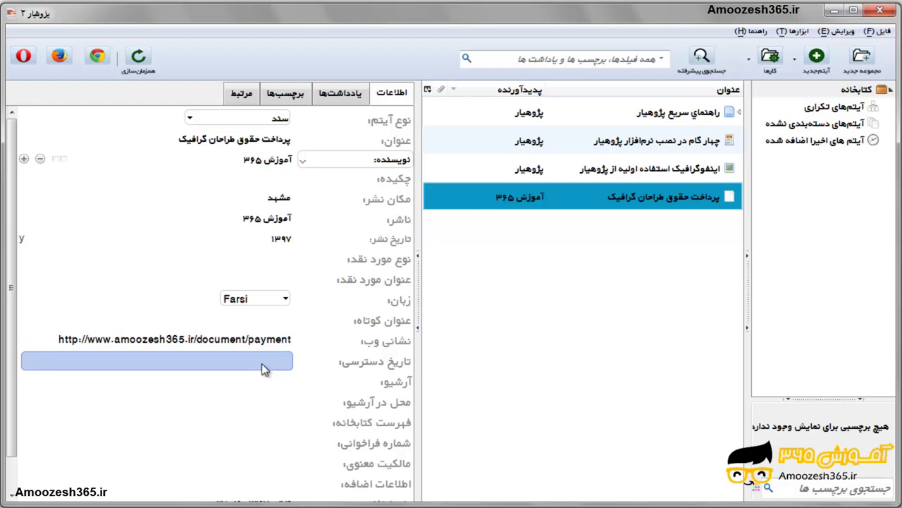
Set the access date (تاریخ دسترسی) to ۱۳۹۷-۰۸-۱۲ with the time ۱۳:۴۵:۱۴.
click(275, 366)
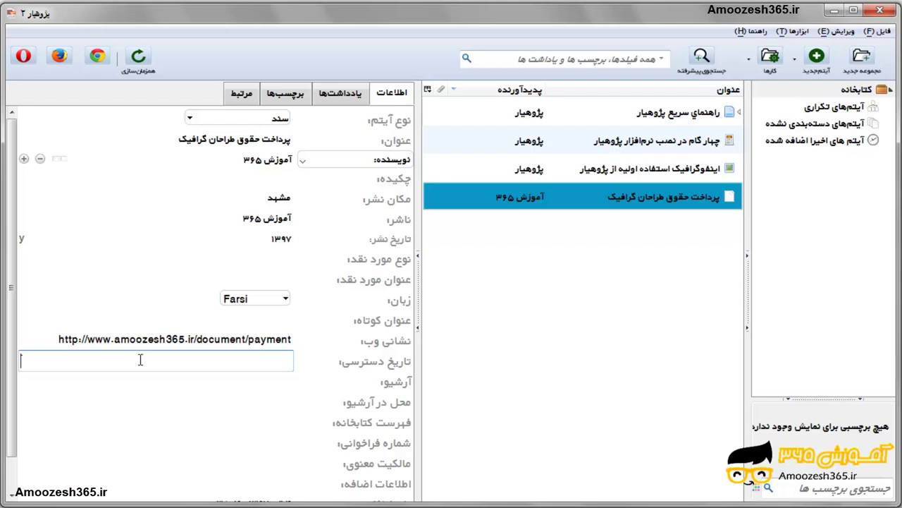
text(۱۳۹۷-۰۸-۱۲ ۱۳:۴۵)
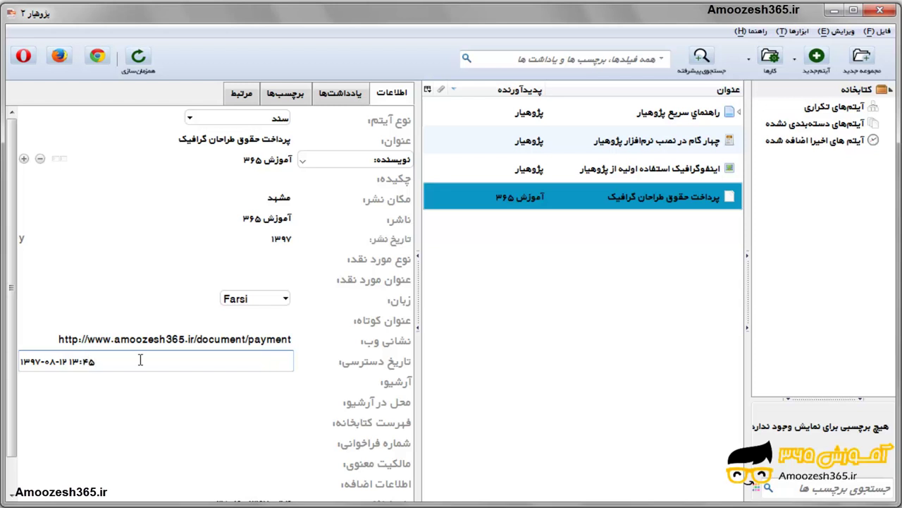
text(ک)
key(BackSpace)
text(:۱۴)
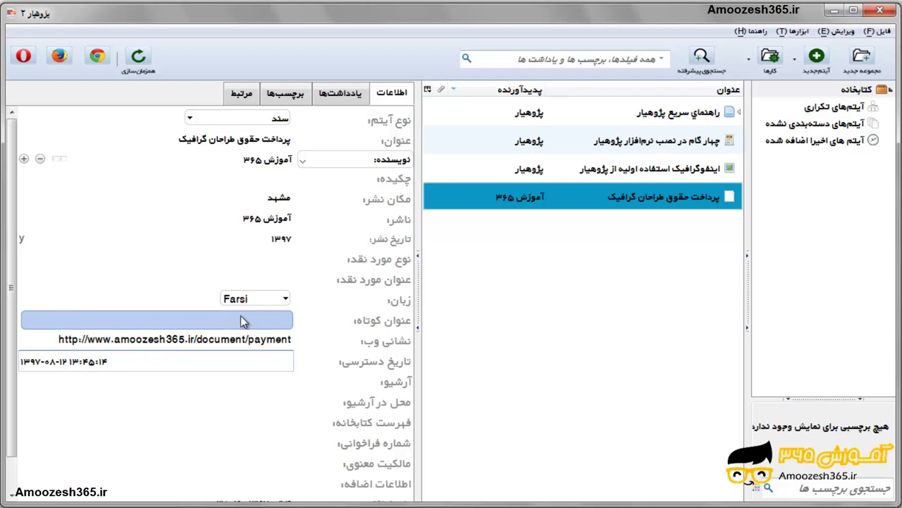
key(Return)
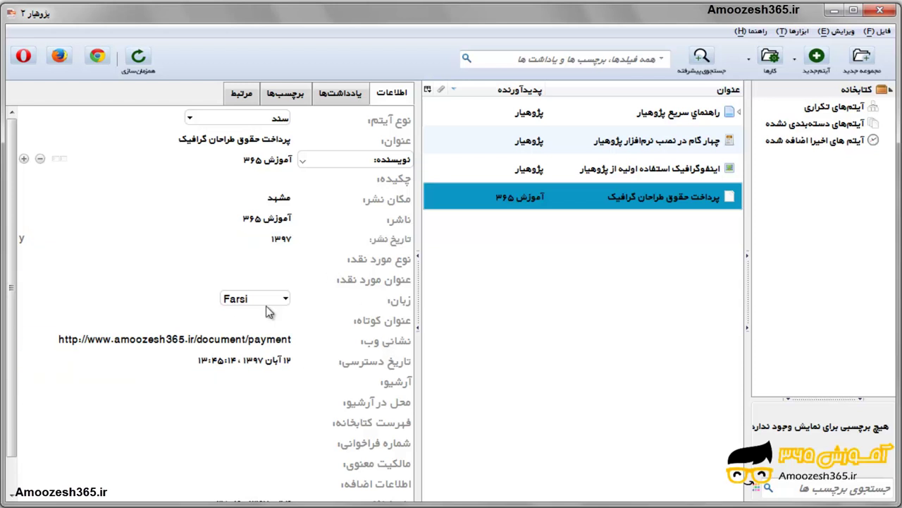
Enter "A cash payment" as the document's library catalogue value (فهرست کتابخانه).
click(272, 423)
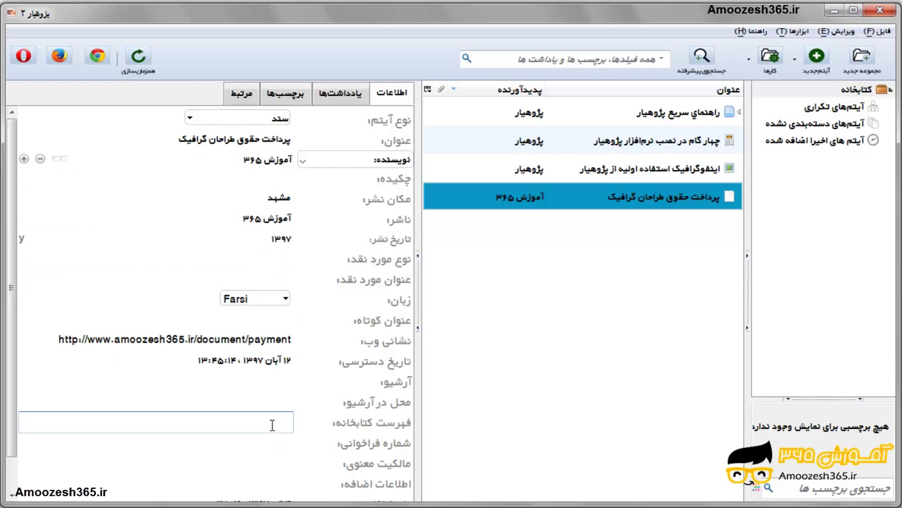
text(خیا)
key(BackSpace)
key(BackSpace)
key(BackSpace)
text(Acad)
key(BackSpace)
text(sh paymen)
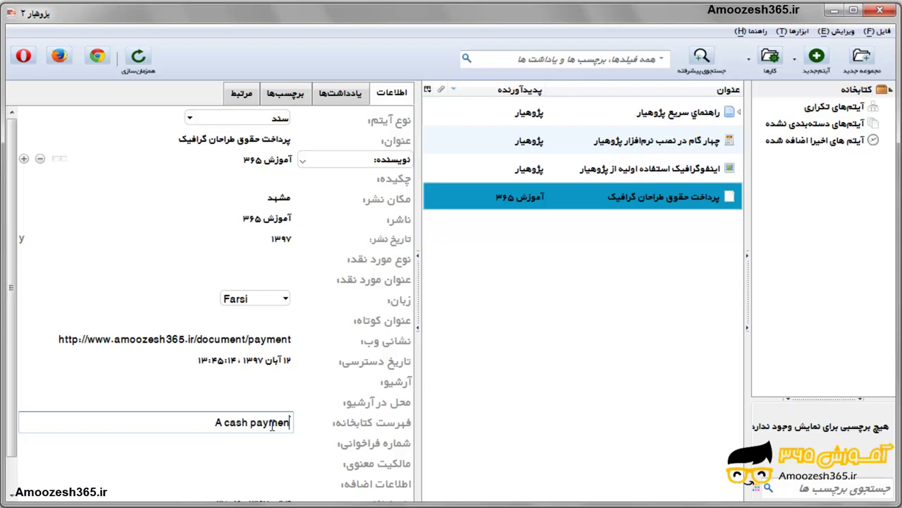
text(t)
key(Return)
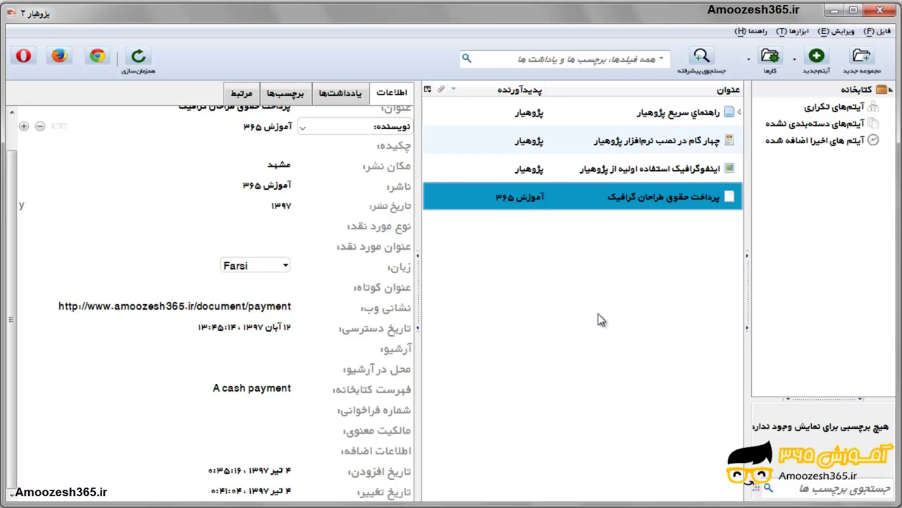
View the information of the item "اینفوگرافیک استفاده اولیه از پژوهیار", and reselect the document "پرداخت حقوق طراحان گرافیک".
click(639, 168)
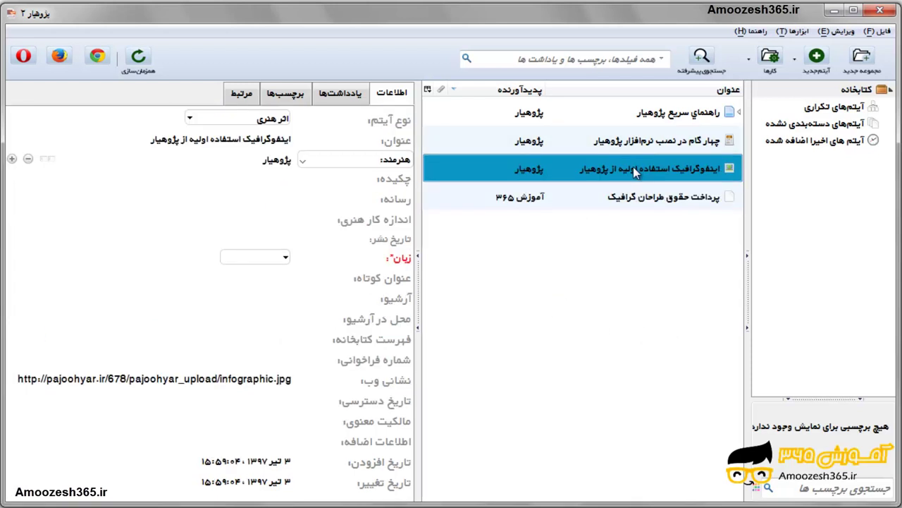
click(581, 195)
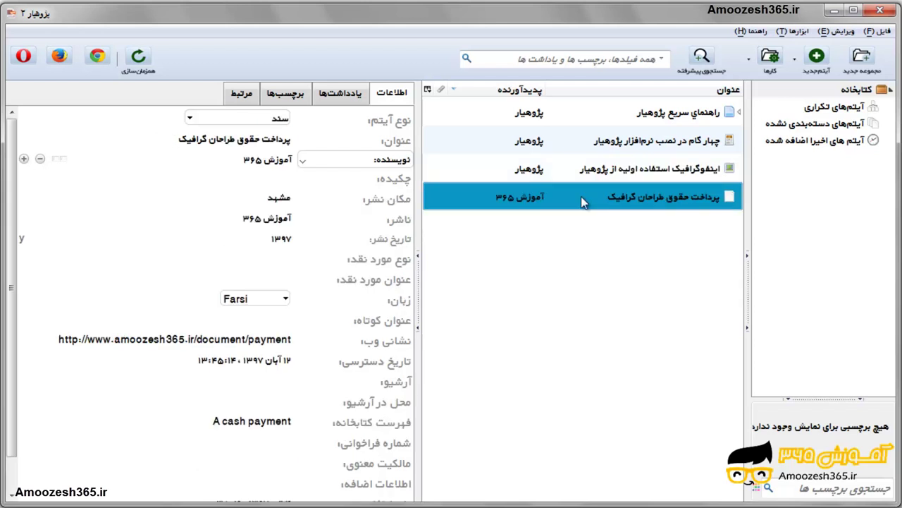